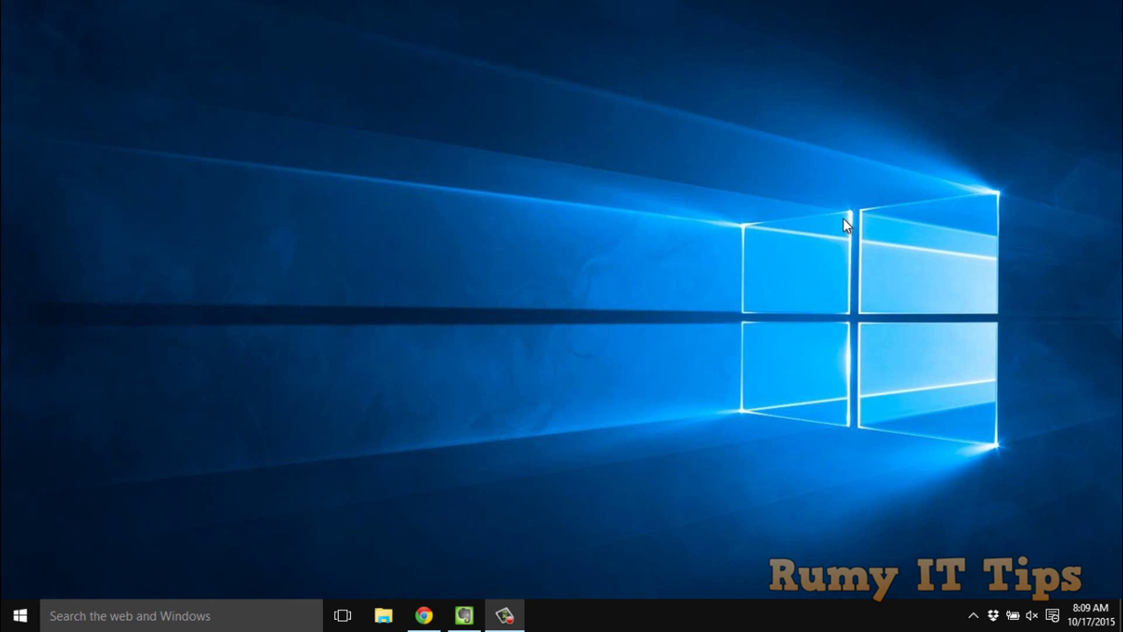
# Launch the credwiz credentials wizard from the Run dialog
pyautogui.press('super+r')
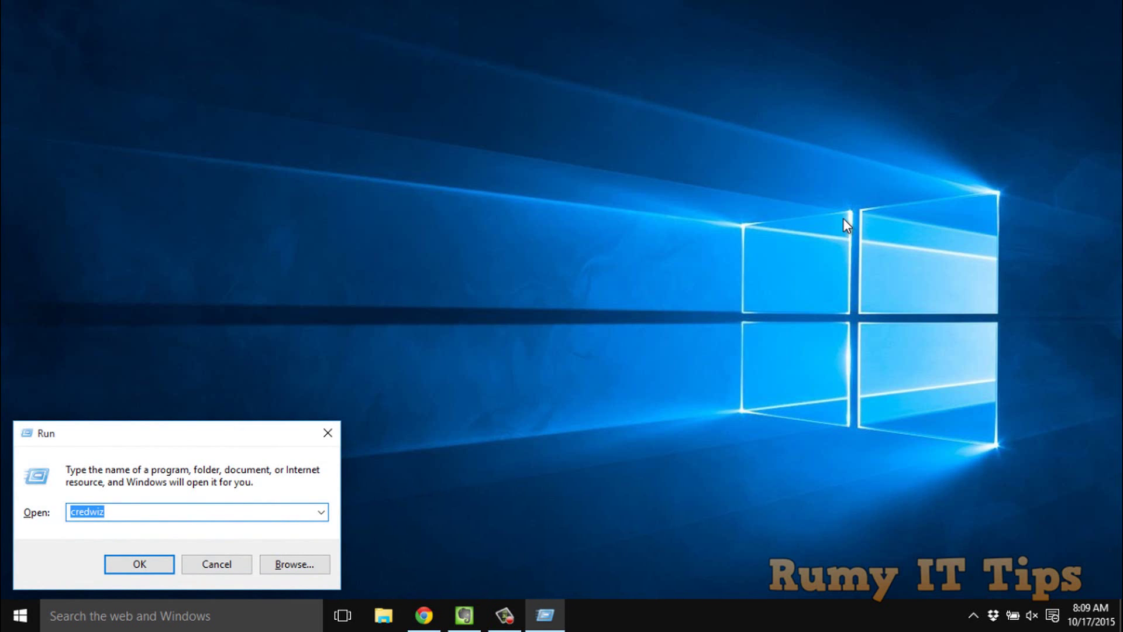
pyautogui.write('cre')
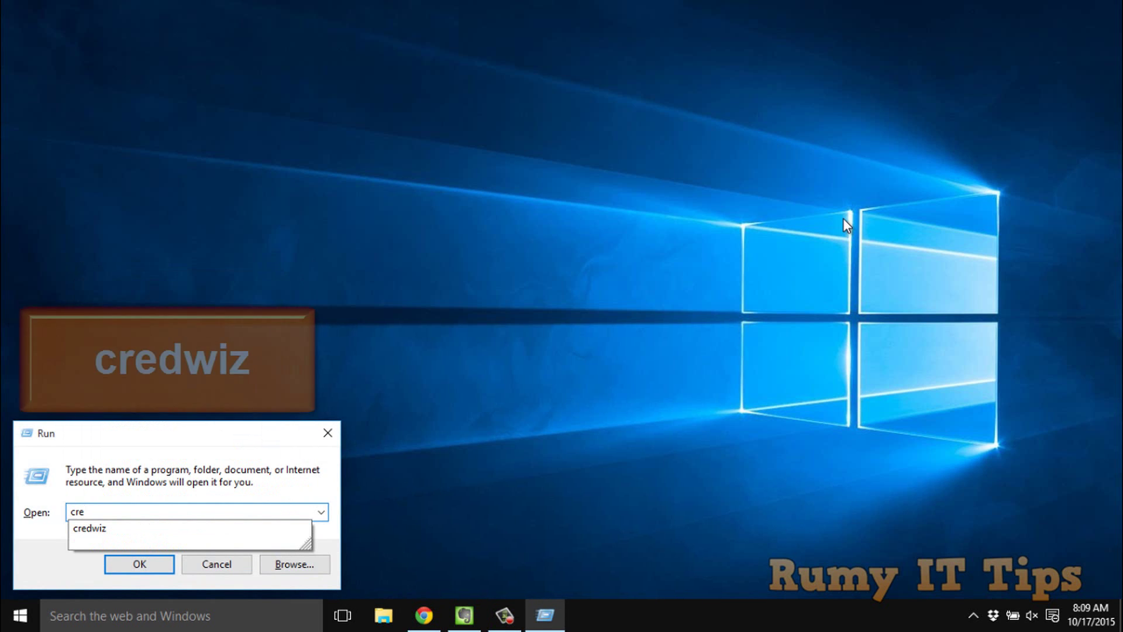
pyautogui.write('dwiz')
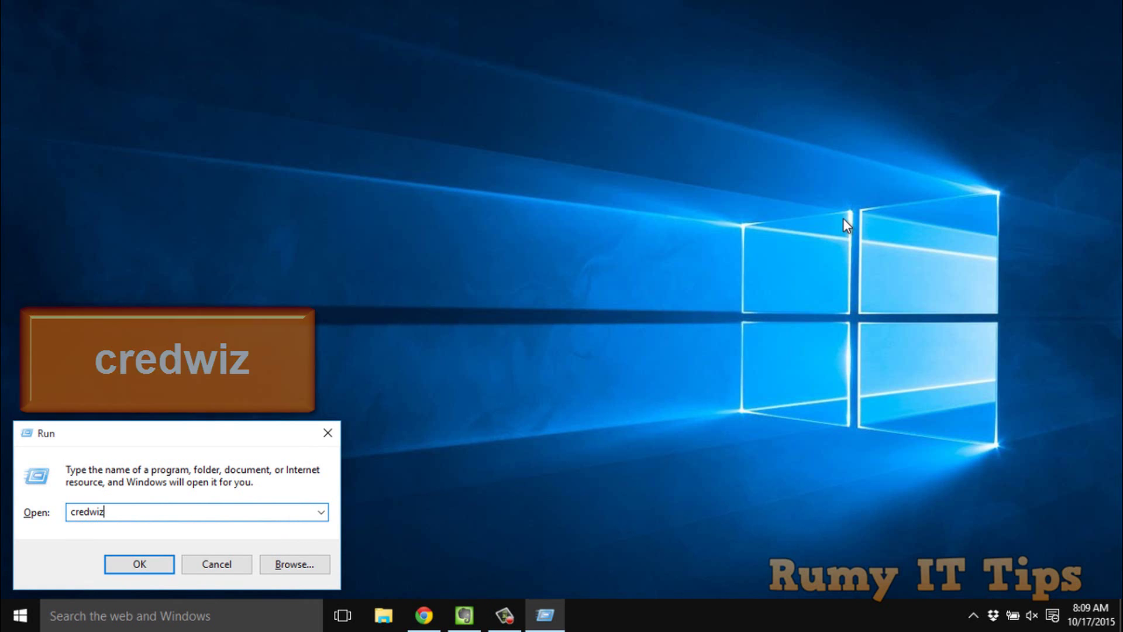
pyautogui.press('Return')
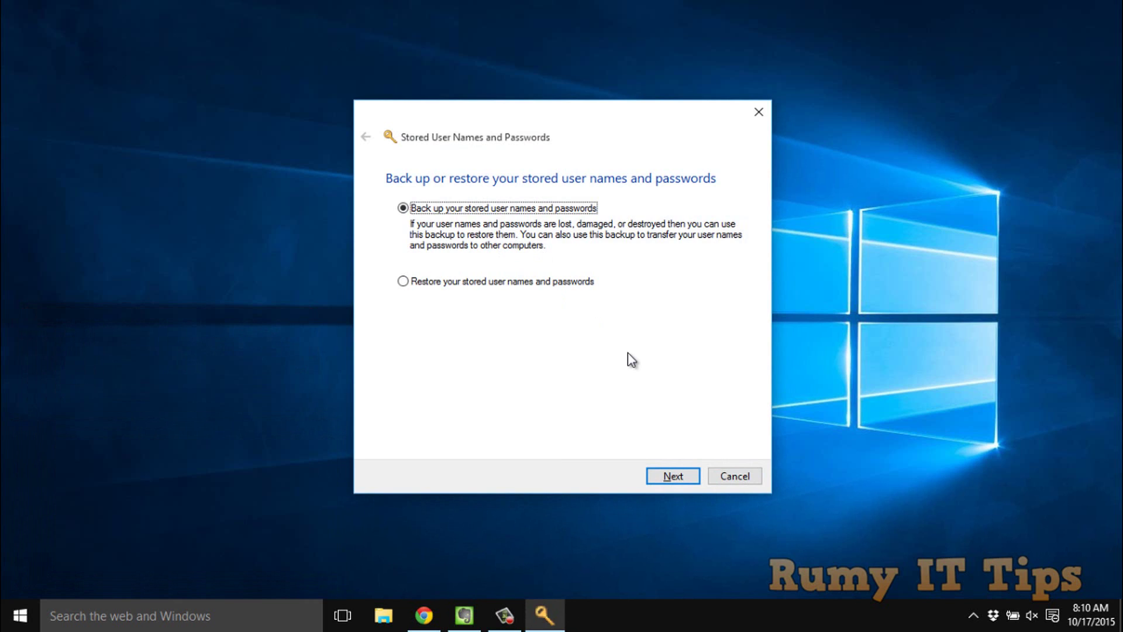
# Keep the back-up option selected and advance to the backup location page
pyautogui.click(672, 475)
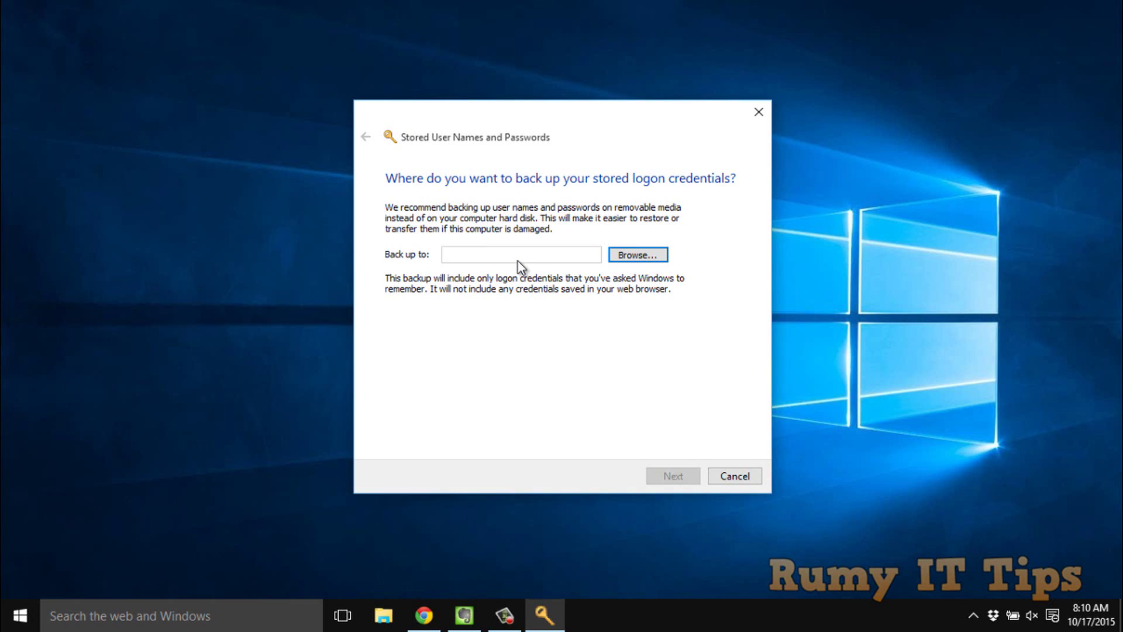
# Browse to Removable Disk (H:) and save the backup file as pwd.crd
pyautogui.click(641, 261)
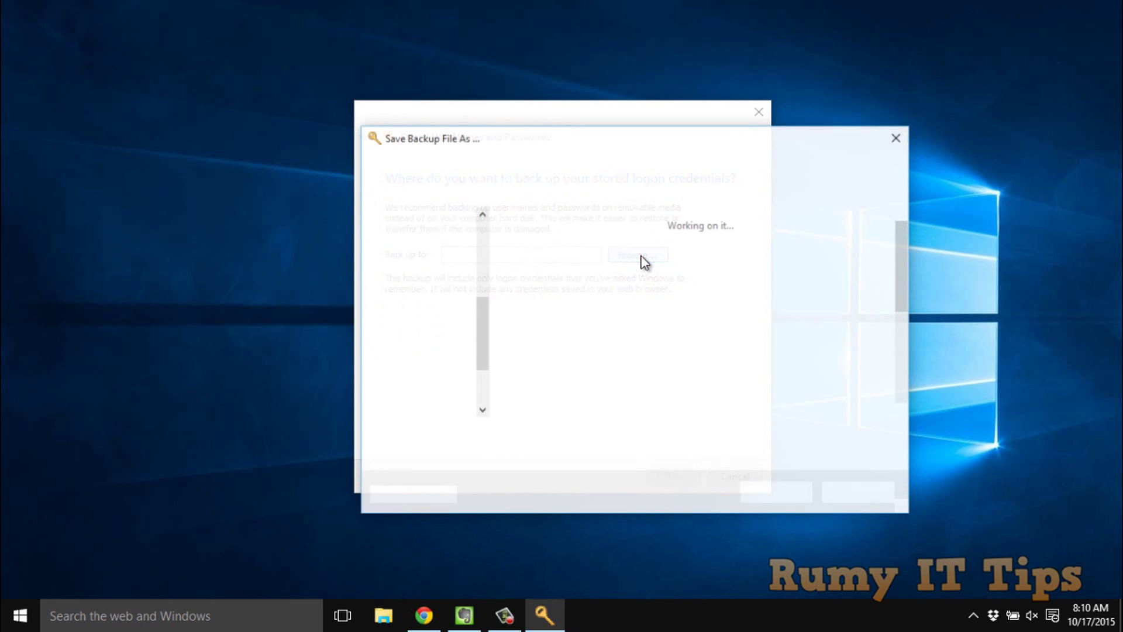
pyautogui.moveTo(483, 316); pyautogui.dragTo(482, 347)
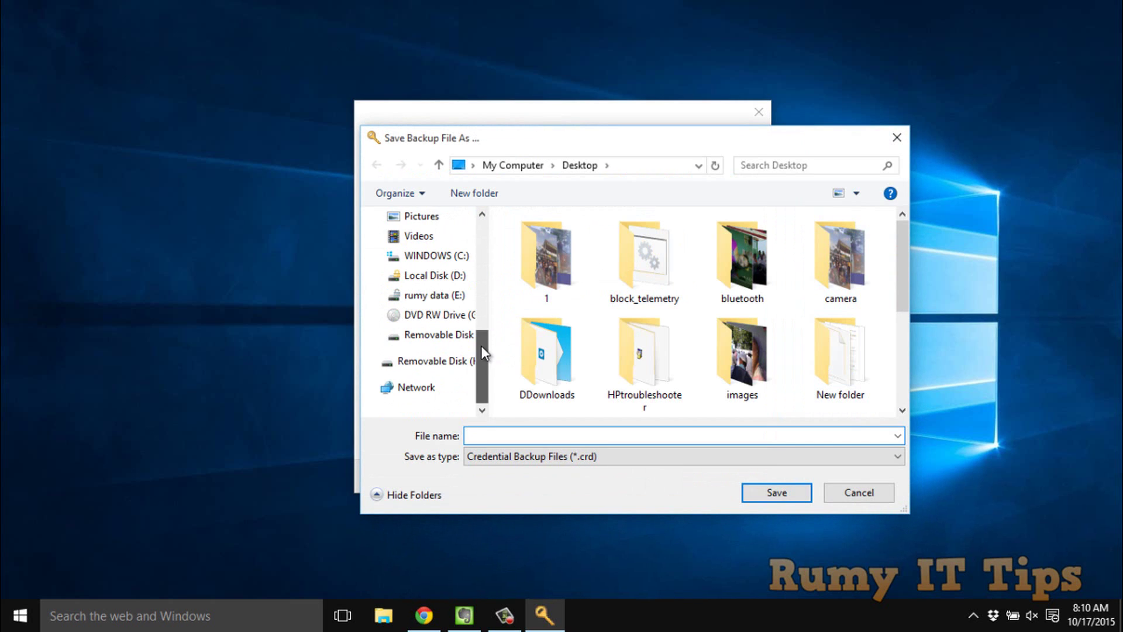
pyautogui.click(428, 334)
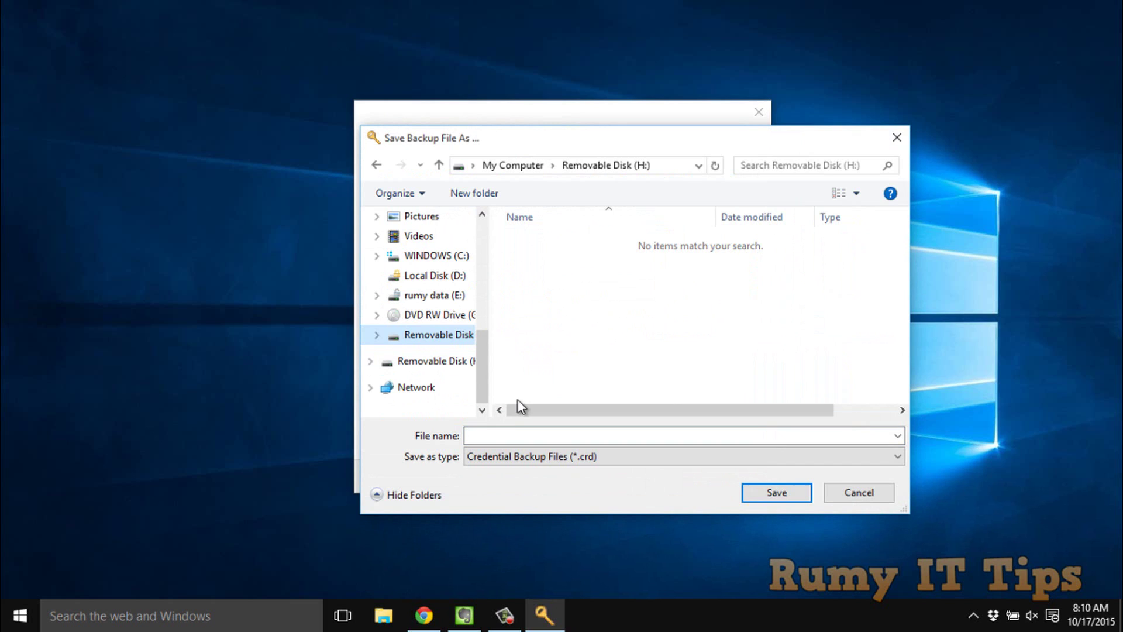
pyautogui.click(511, 432)
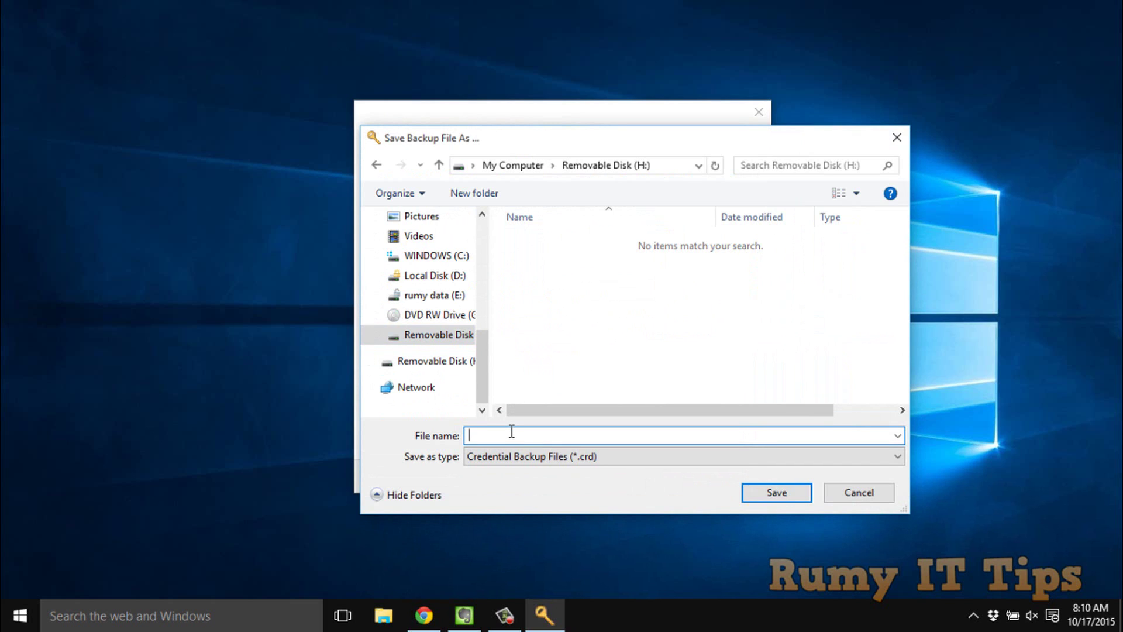
pyautogui.write('pwd')
pyautogui.click(756, 490)
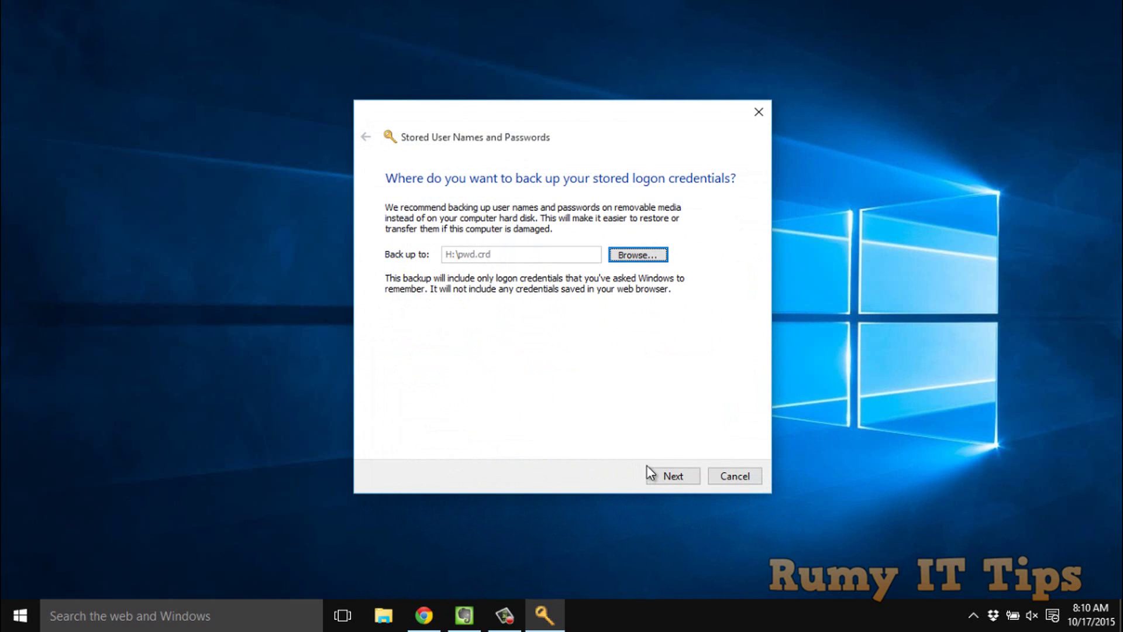
# Start the backup and continue it on the secure desktop with Ctrl+Alt+Delete
pyautogui.click(659, 476)
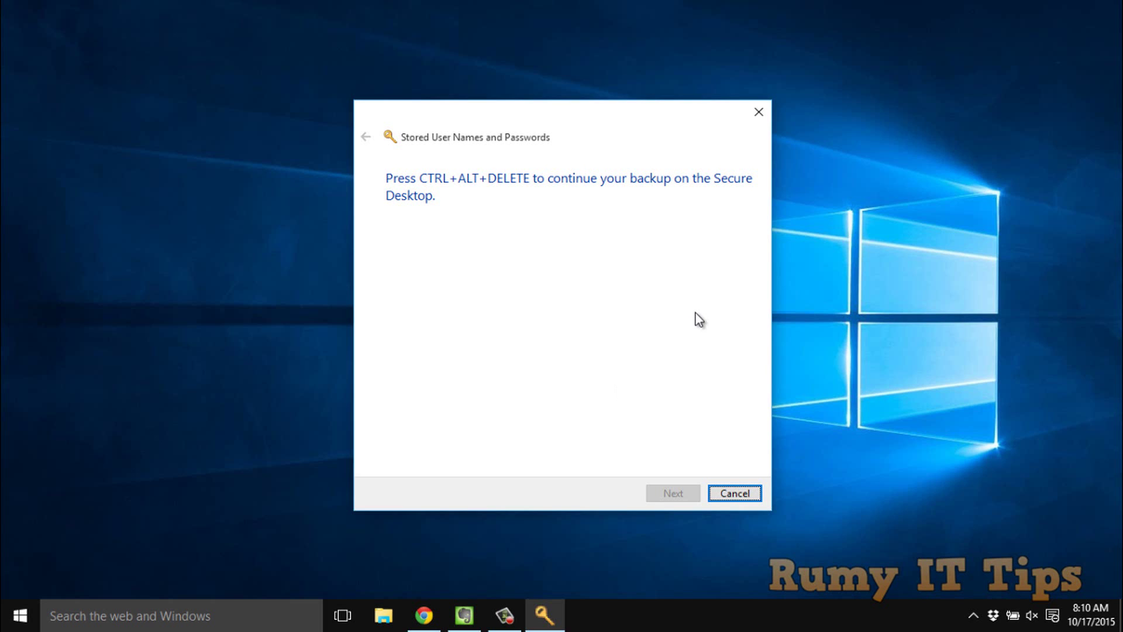
pyautogui.hotkey('ctrl', 'alt', 'Delete')
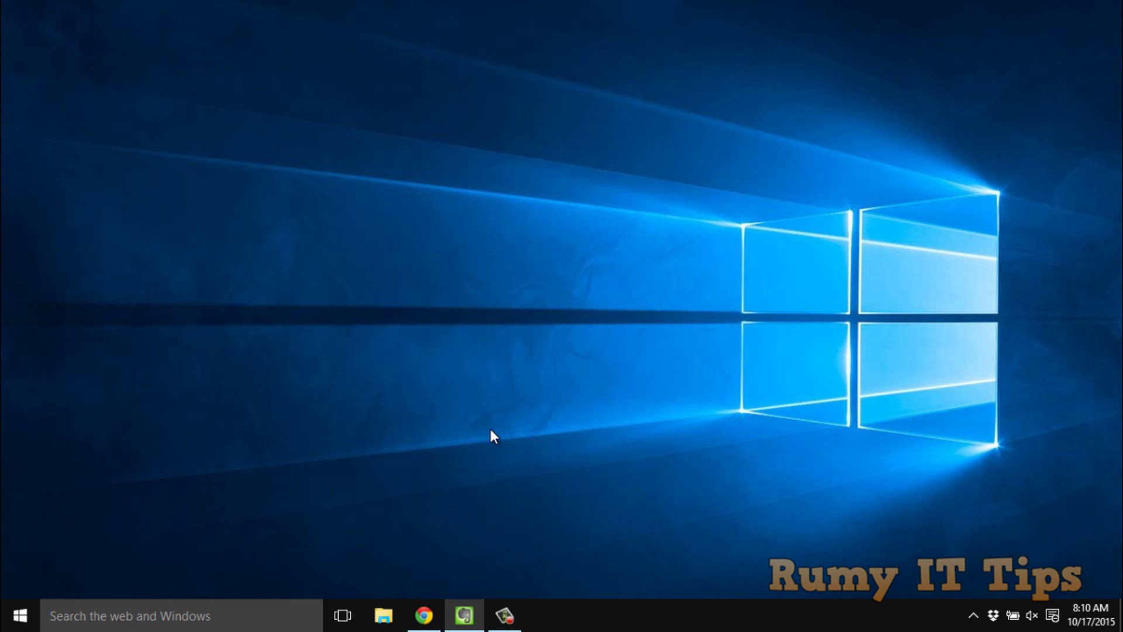
# Relaunch credwiz from Run, choose Restore, and advance to the file location page
pyautogui.press('super+r')
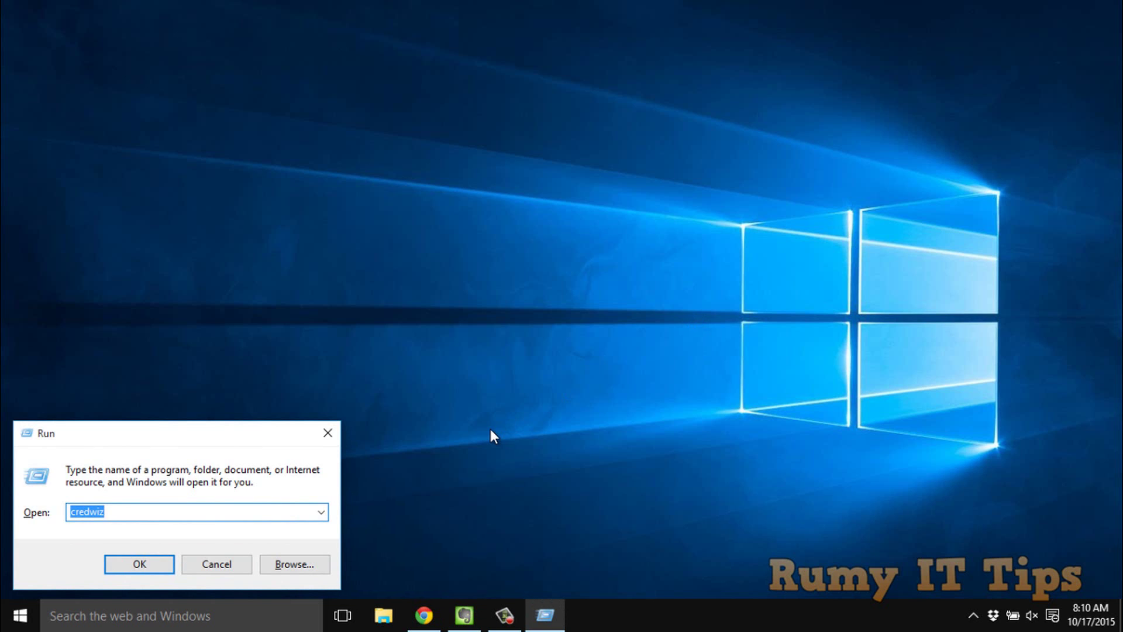
pyautogui.write('cr')
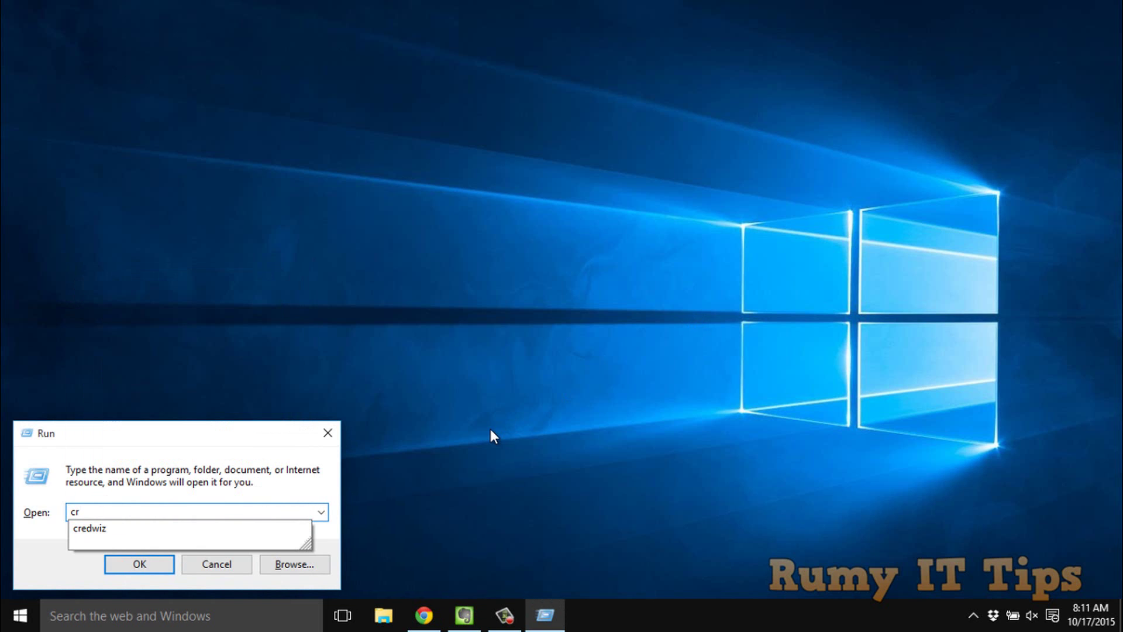
pyautogui.write('edwiz')
pyautogui.press('Return')
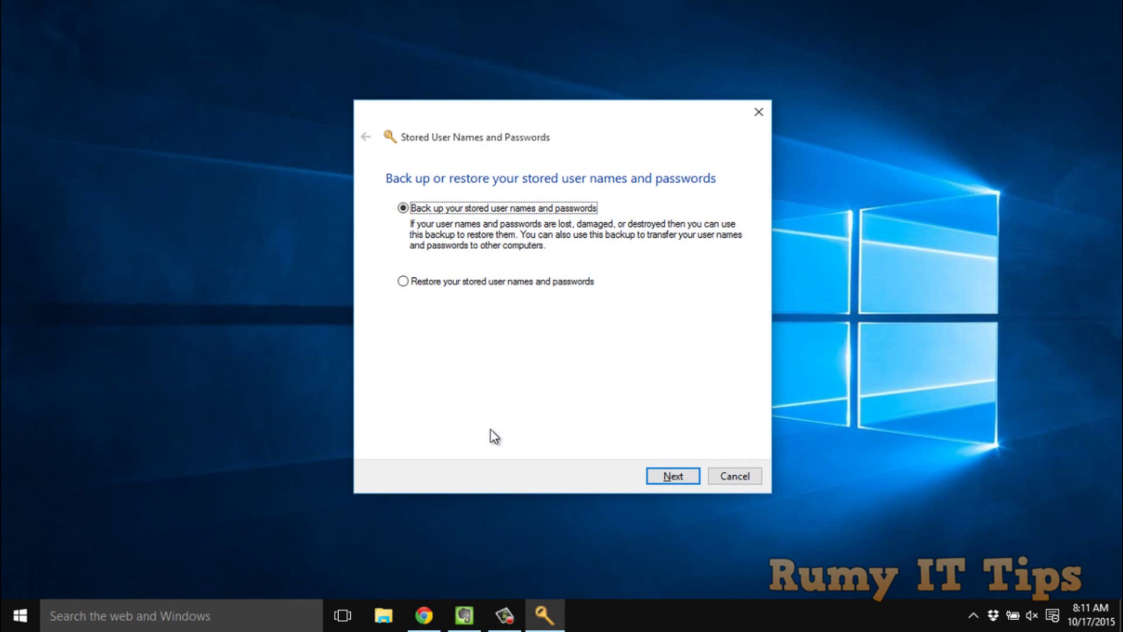
pyautogui.click(489, 282)
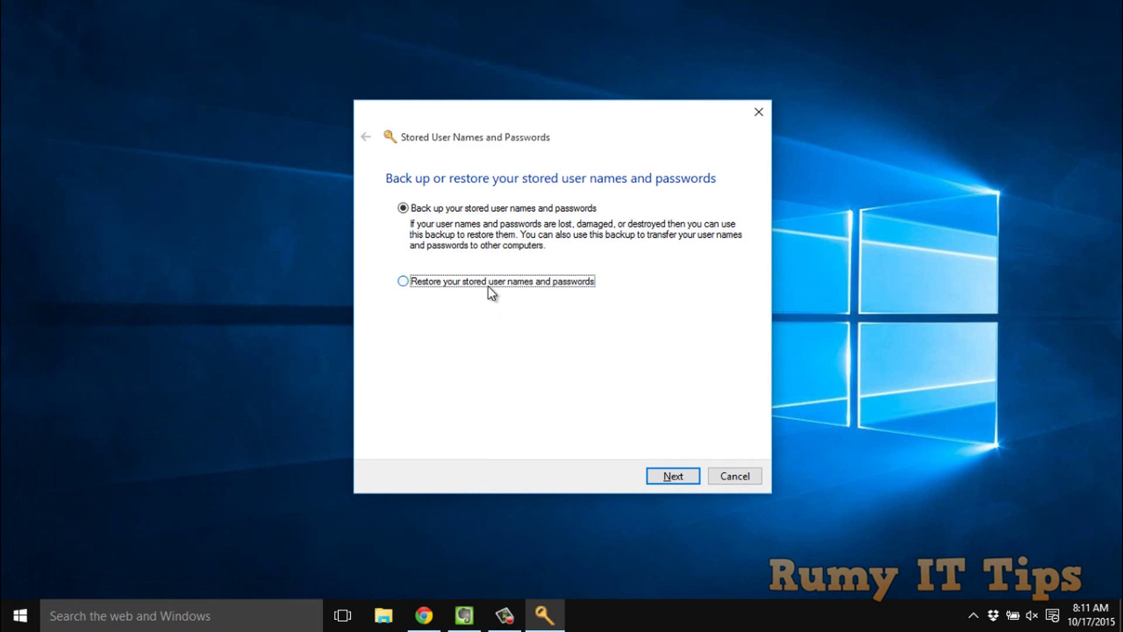
pyautogui.click(672, 476)
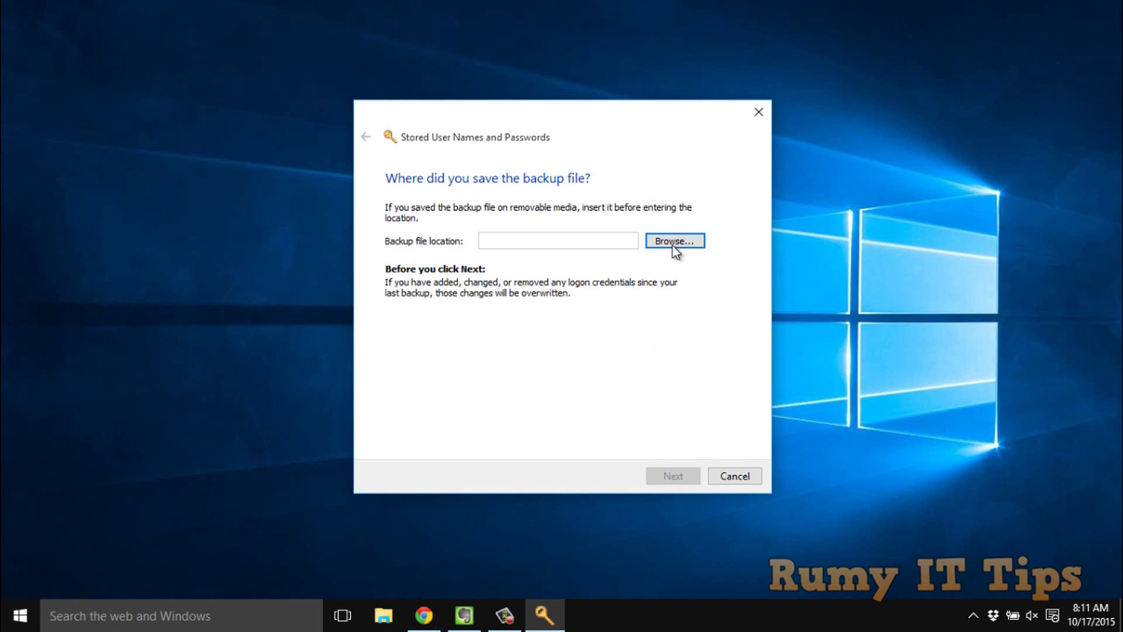
# Select H:\pwd.crd as the restore source file
pyautogui.click(673, 243)
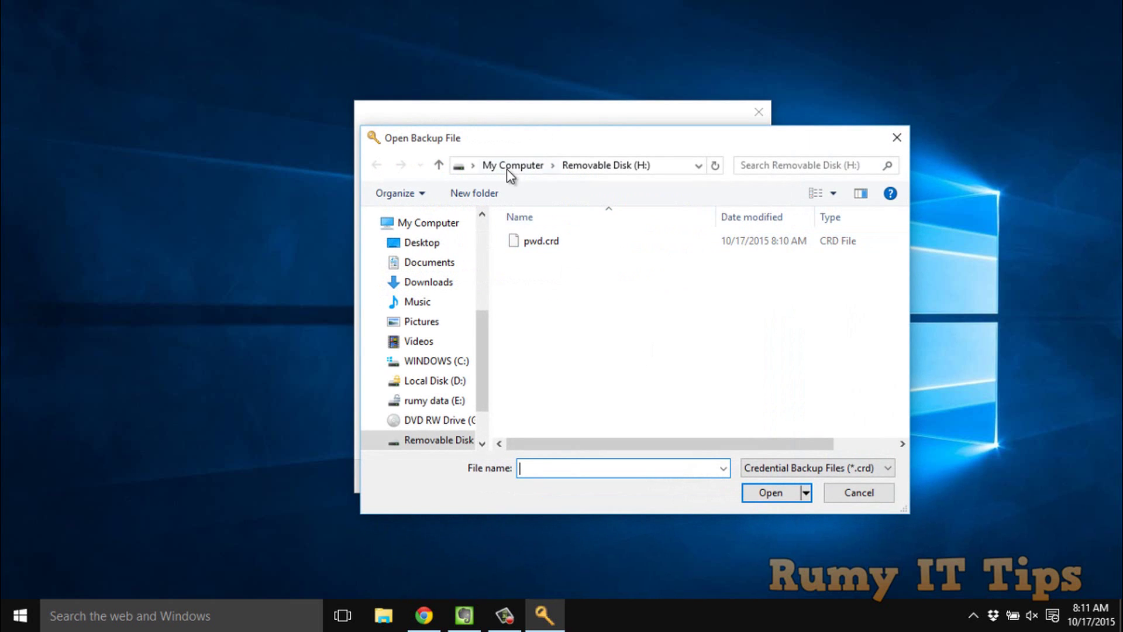
pyautogui.click(535, 244)
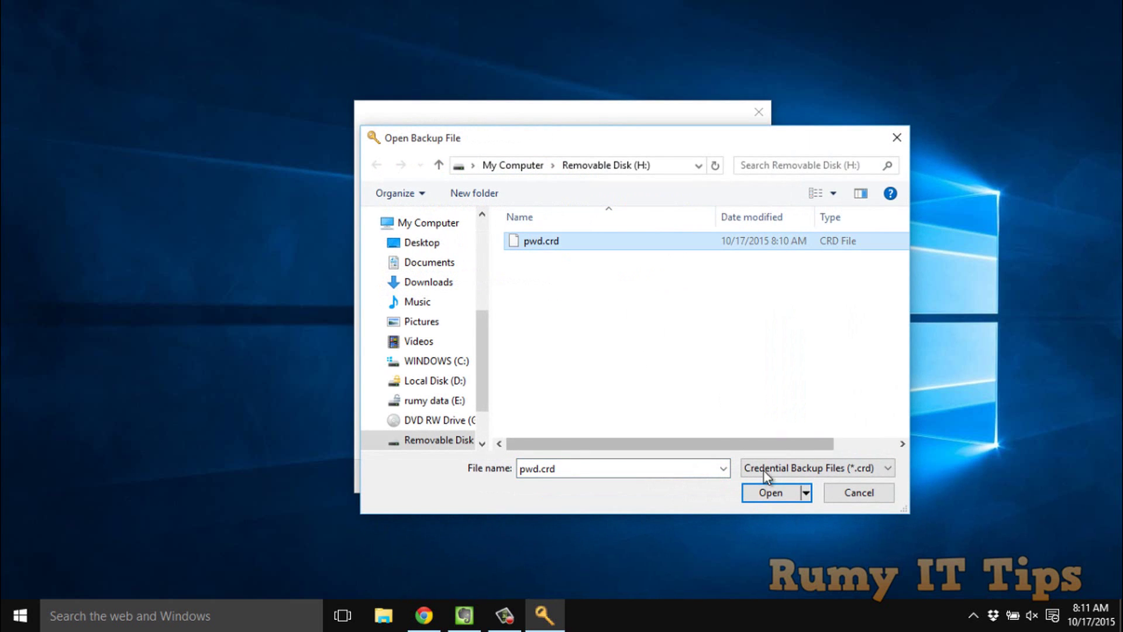
pyautogui.click(769, 493)
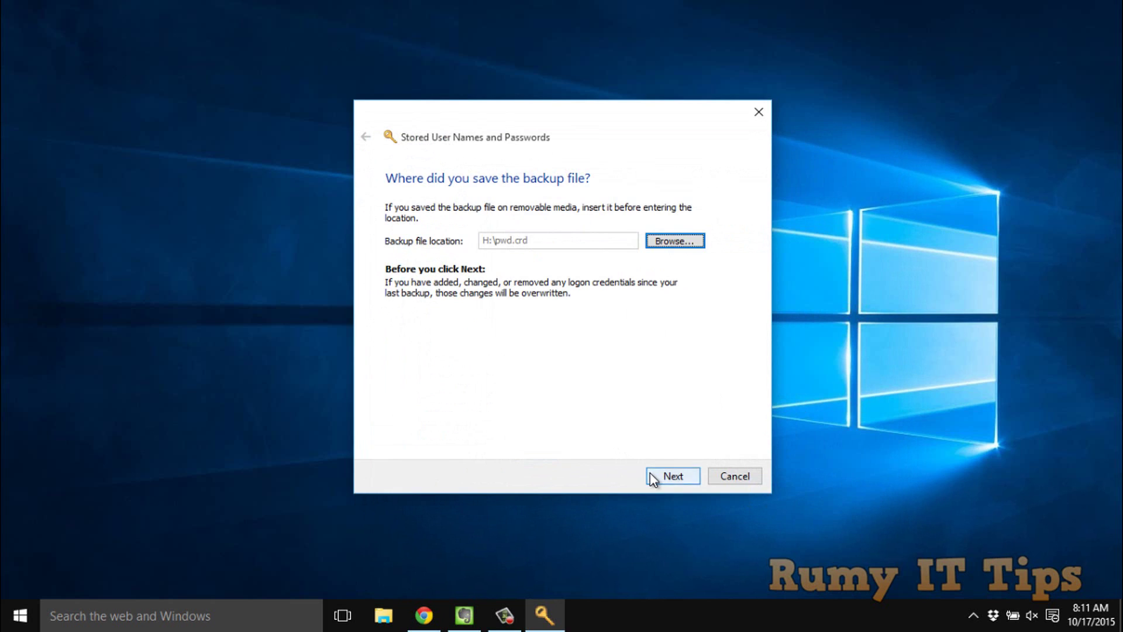
# Start restoring from pwd.crd and continue on the secure desktop with Ctrl+Alt+Delete
pyautogui.click(653, 479)
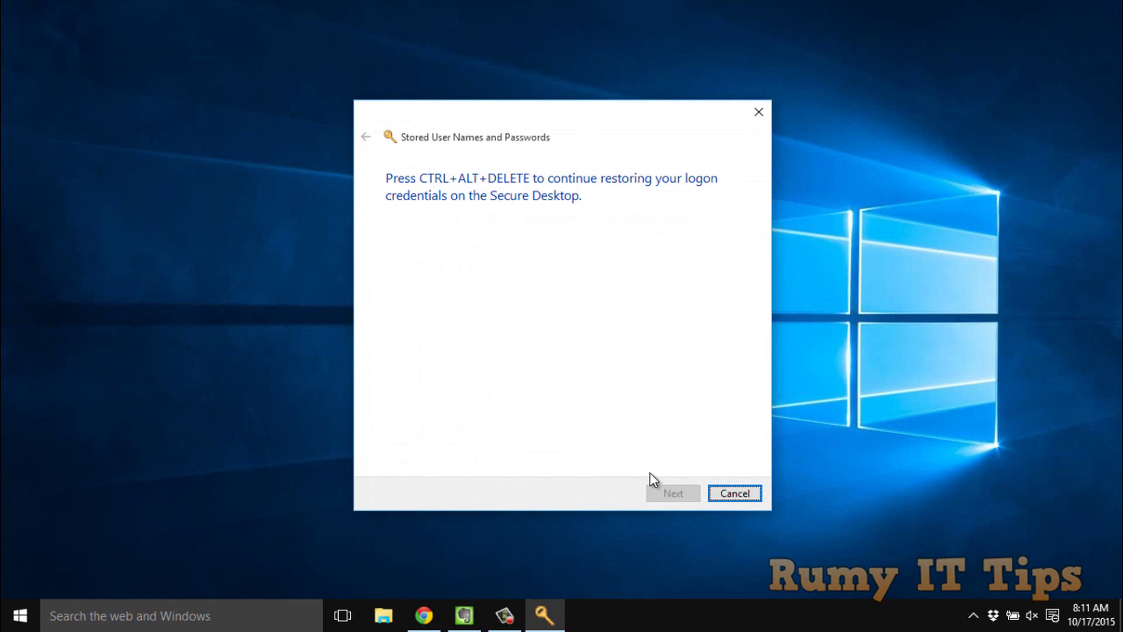
pyautogui.hotkey('ctrl', 'alt', 'Delete')
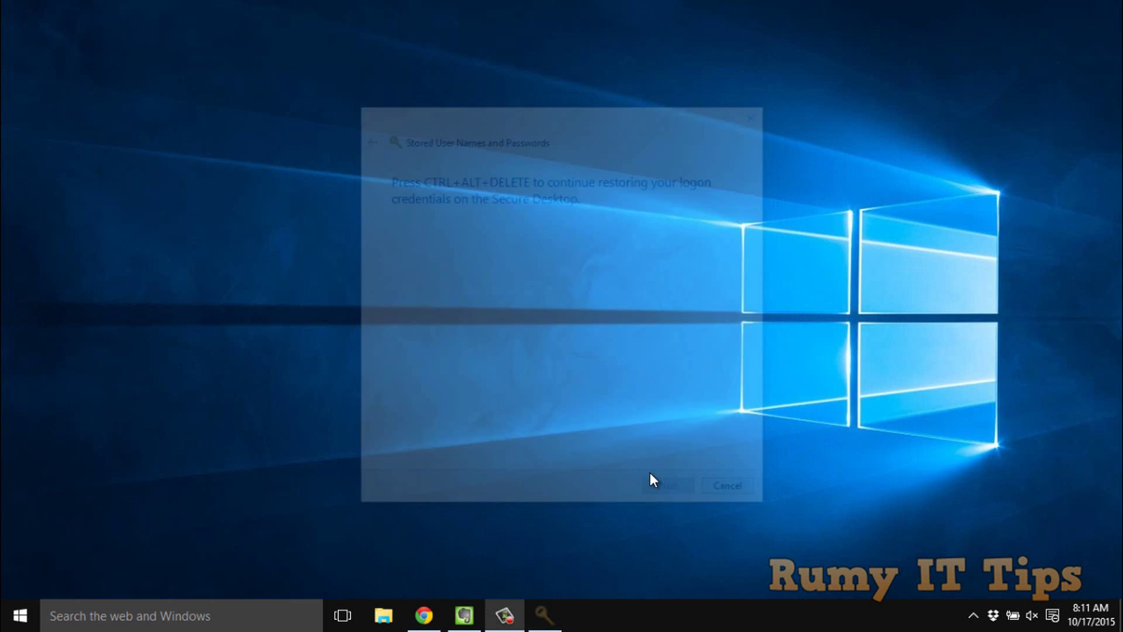